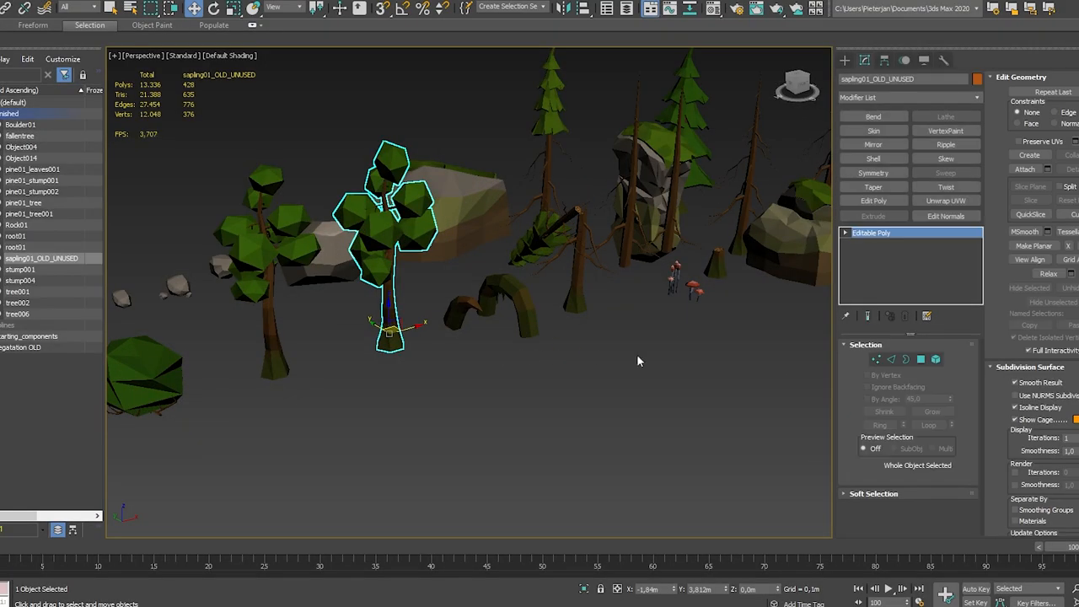
Step: Orbit the forest scene around the trees and rocks to a new angle
middle_click_drag(510, 381, 541, 375, "alt")
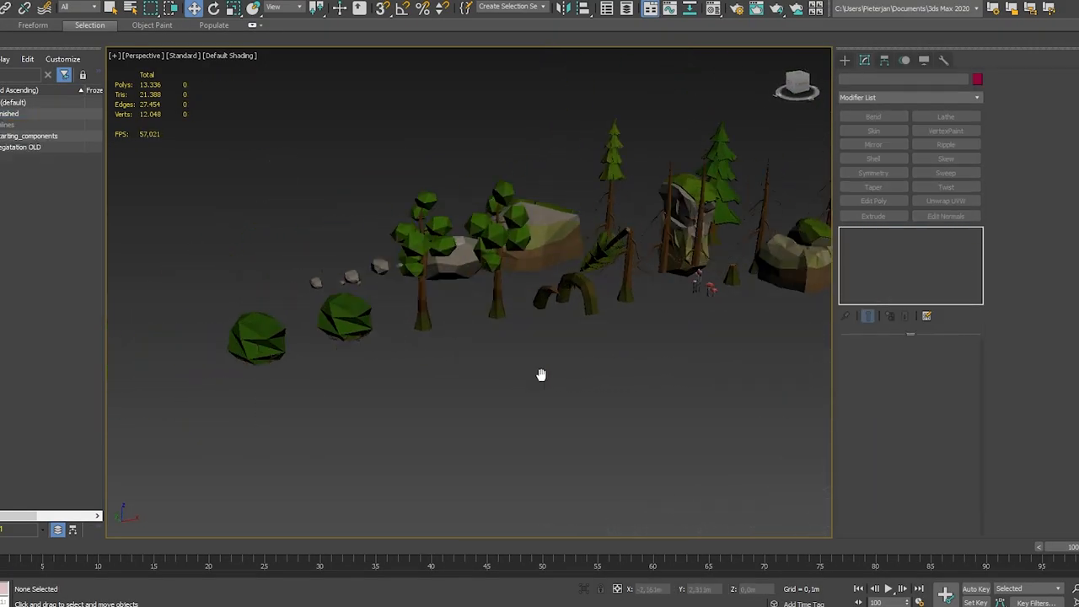
middle_click_drag(460, 387, 498, 354, "alt")
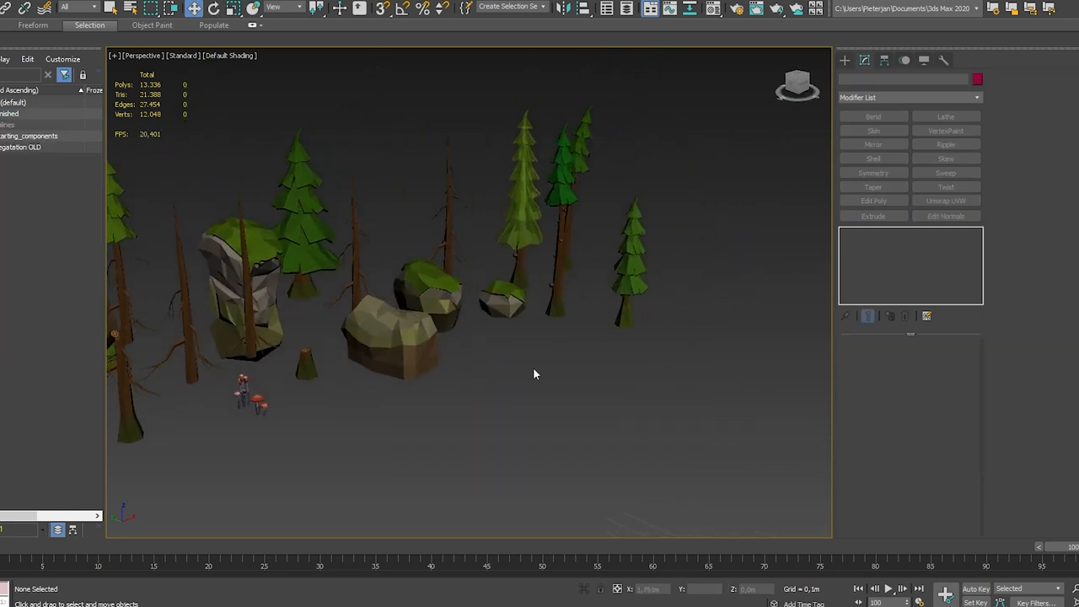
mouse_move(533, 367)
middle_mouse_down("alt")
mouse_move(510, 371)
mouse_move(607, 359)
mouse_move(557, 365)
middle_mouse_up("alt")
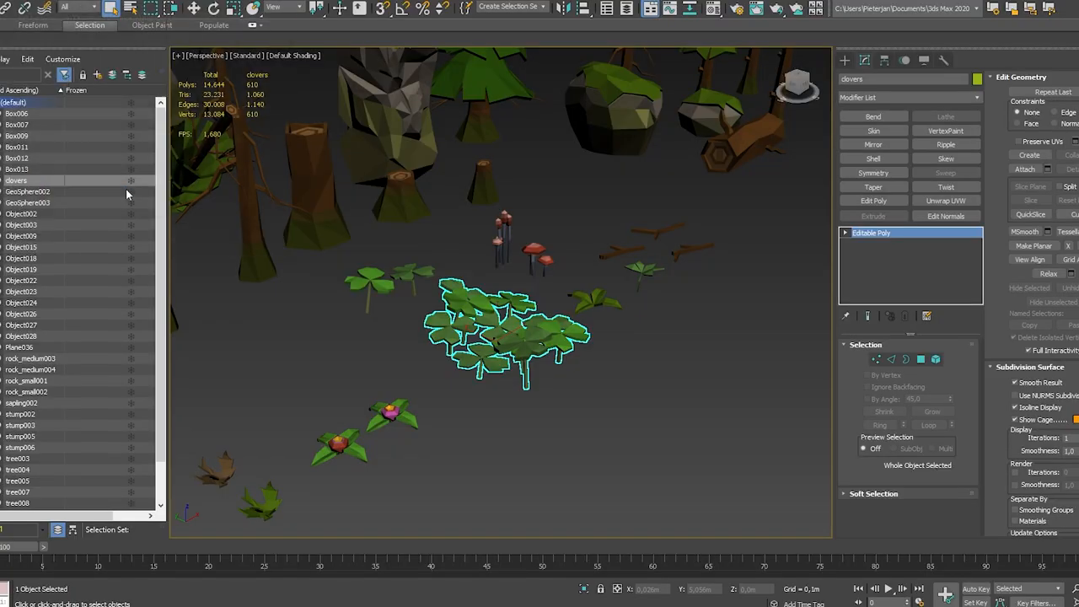
Step: Start an export in 3ds Max with Save as type set to Orbis Model (*.OMDL)
key("alt+f")
left_click_drag(360, 77, 403, 31)
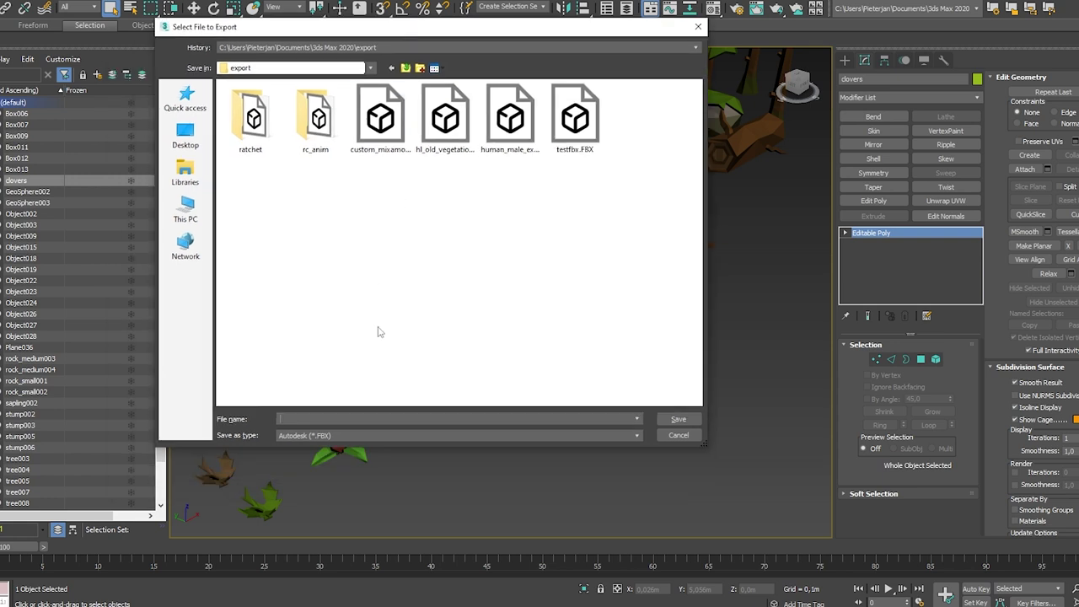
left_click(343, 435)
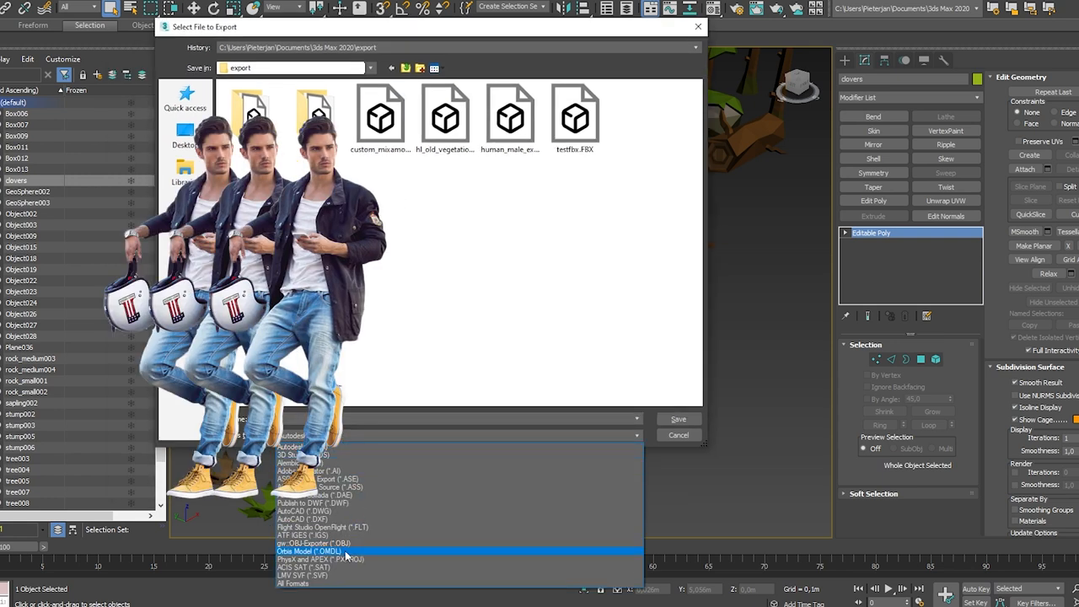
left_click(305, 552)
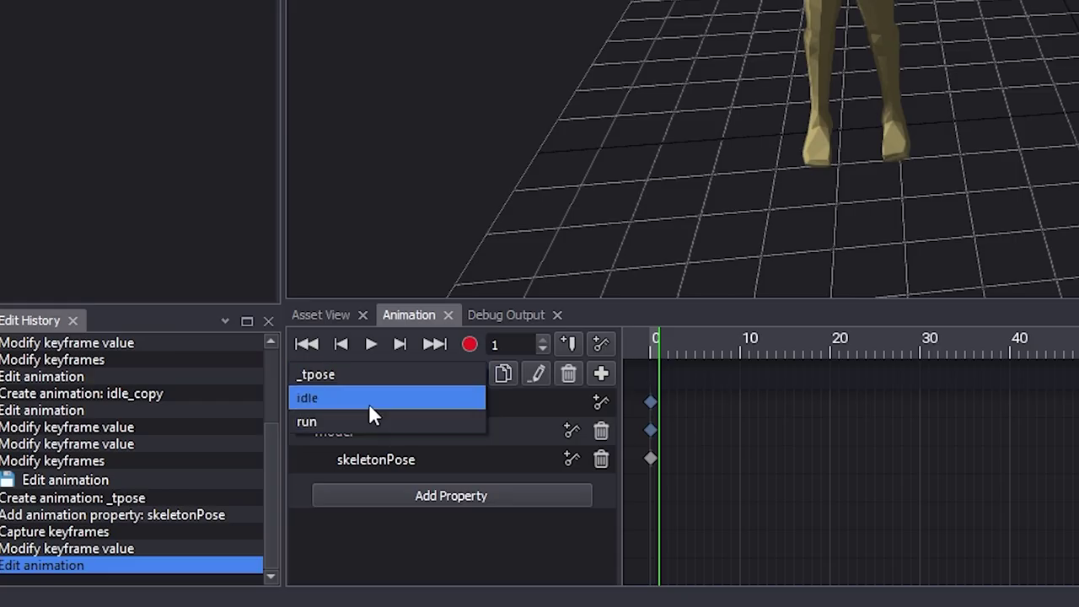
Step: Switch the male player character's animation from _tpose to idle
left_click(179, 496)
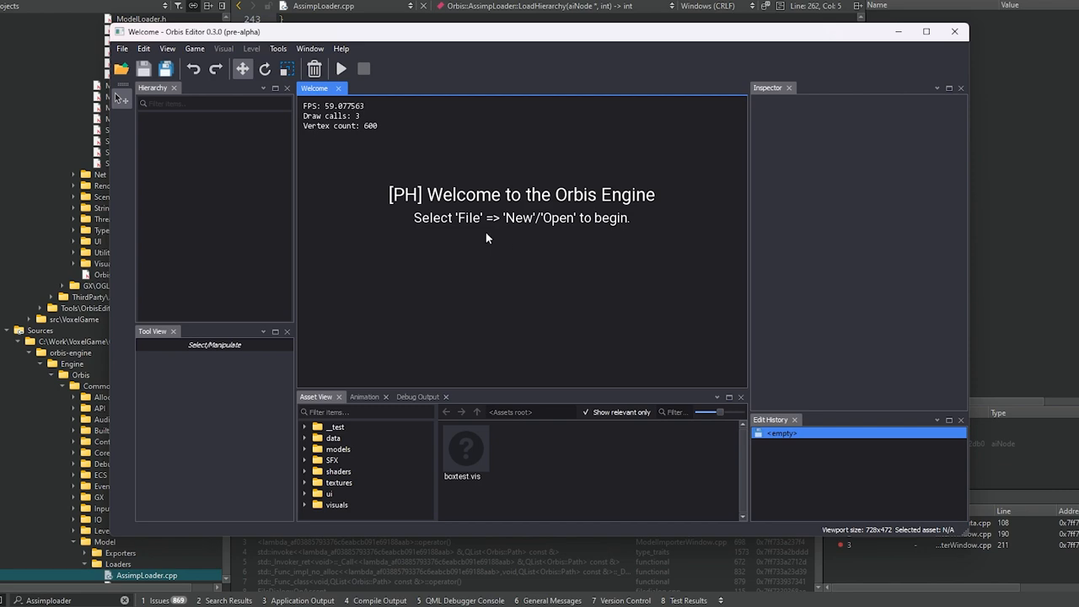
Step: Show the Animation timeline and confirm converting the FBX character to char.omdl
left_click_drag(487, 42, 500, 34)
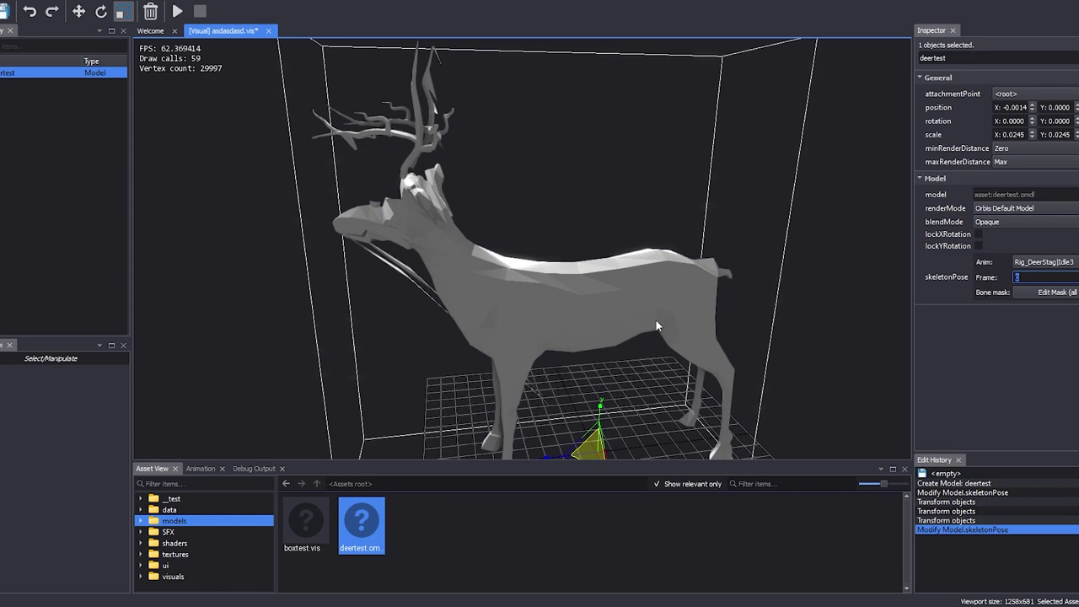
scroll(657, 326, "down", 3)
left_click(201, 467)
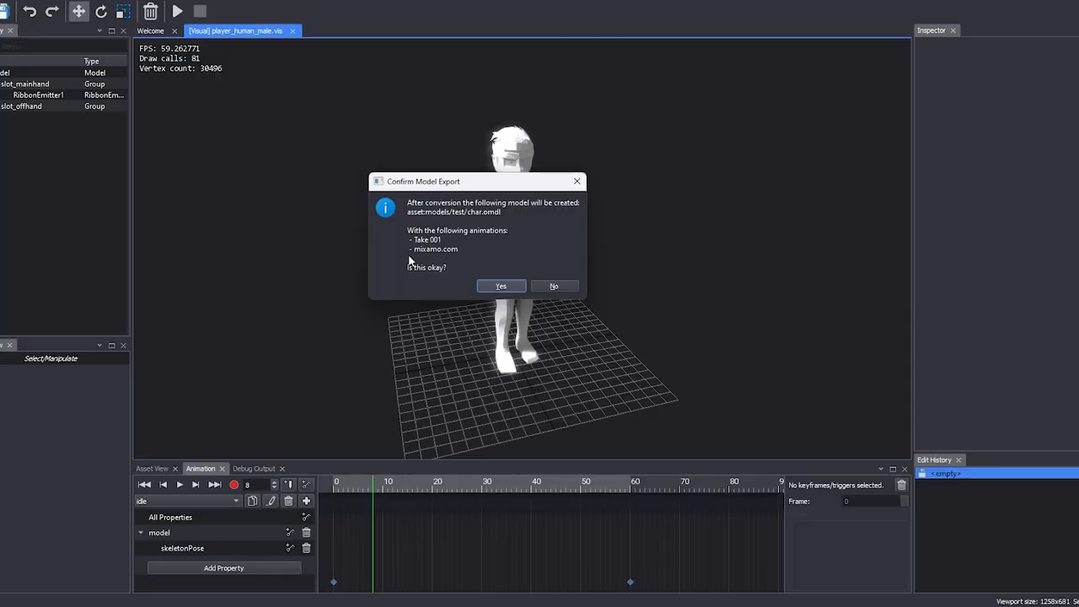
left_click(501, 287)
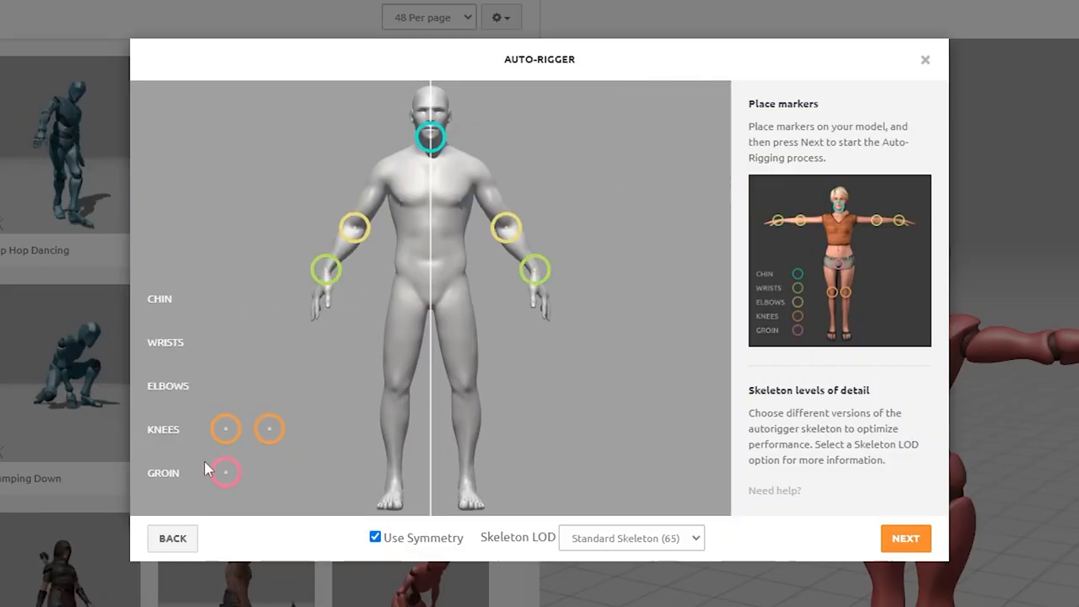
Step: Start Mixamo auto-rigging the character with its placed joint markers
left_click(905, 538)
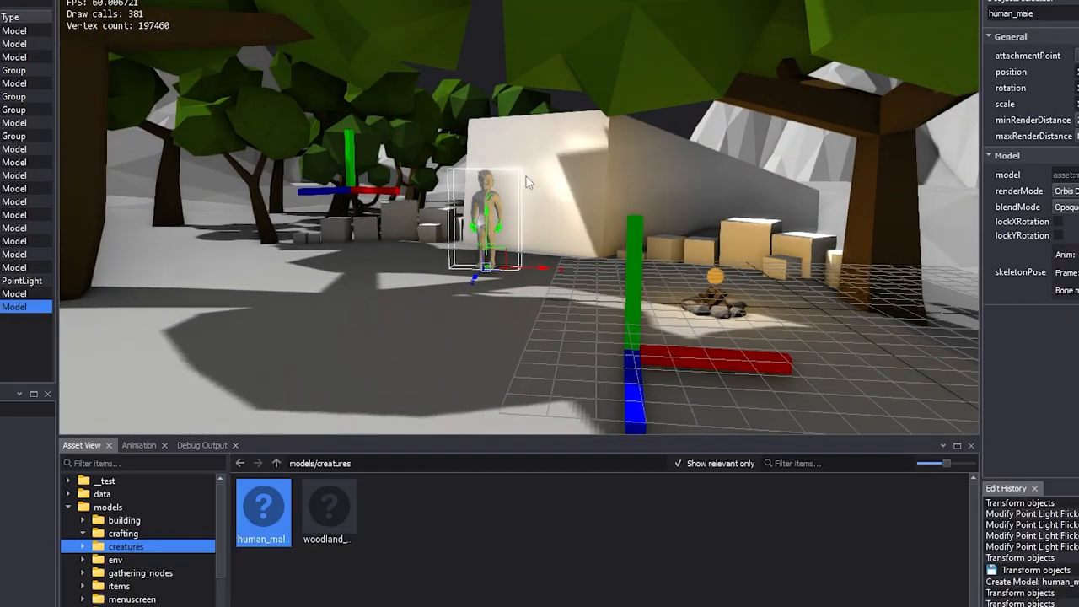
scroll(493, 168, "up", 5)
Step: Orbit the campfire scene to inspect the placed human_male character
middle_click_drag(482, 167, 568, 268)
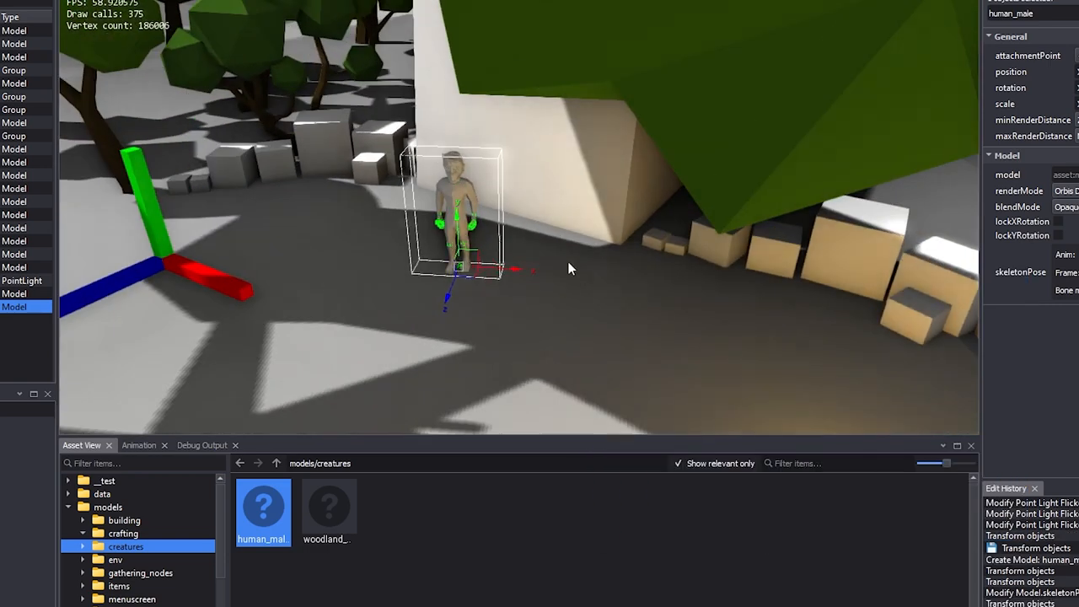
middle_click_drag(455, 303, 488, 210)
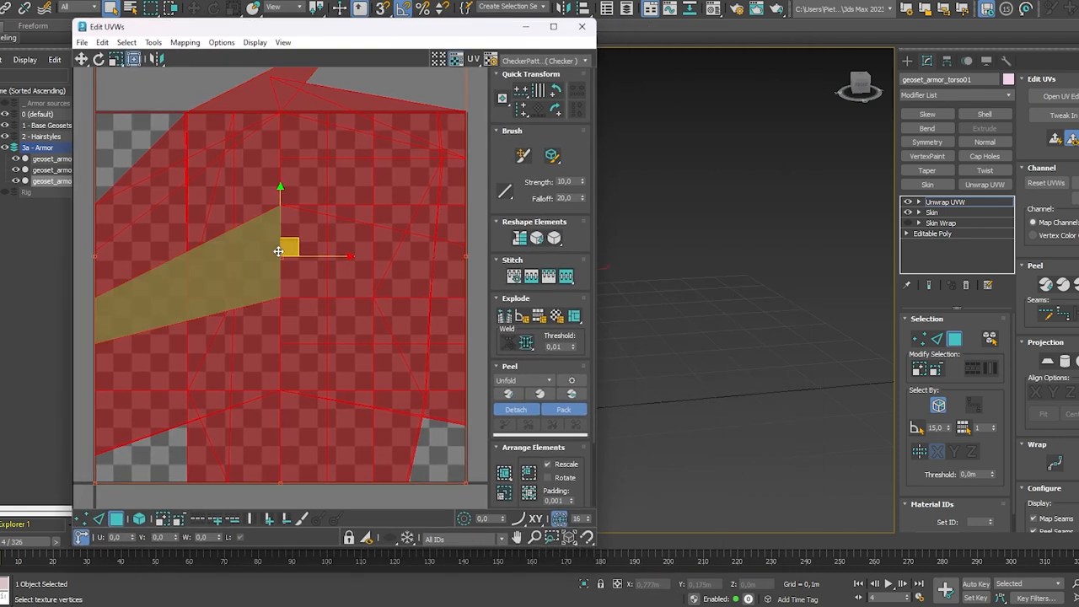
scroll(660, 268, "up", 2)
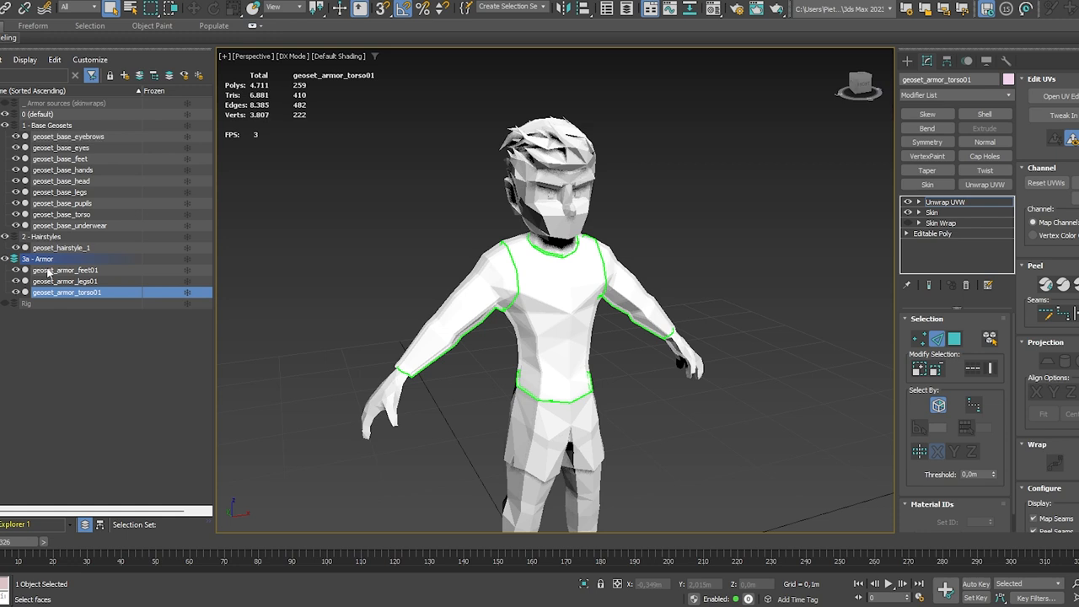
Step: Orbit around the armor torso to check seams along the armpit, side and upper edge
middle_click_drag(573, 253, 570, 216)
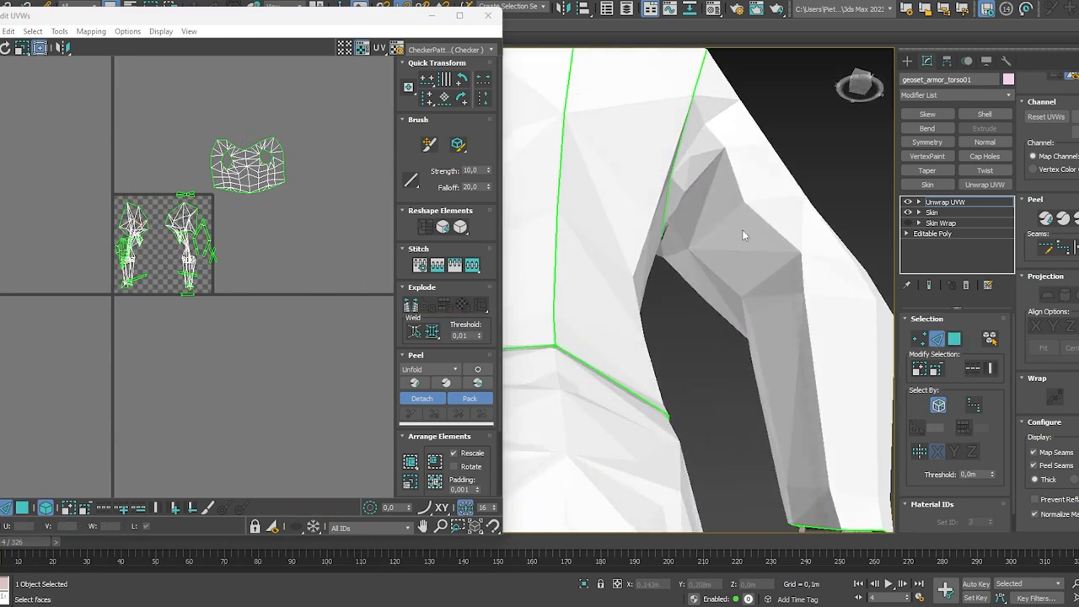
scroll(742, 229, "down", 4)
middle_click_drag(716, 219, 692, 209, "alt")
scroll(691, 209, "up", 8)
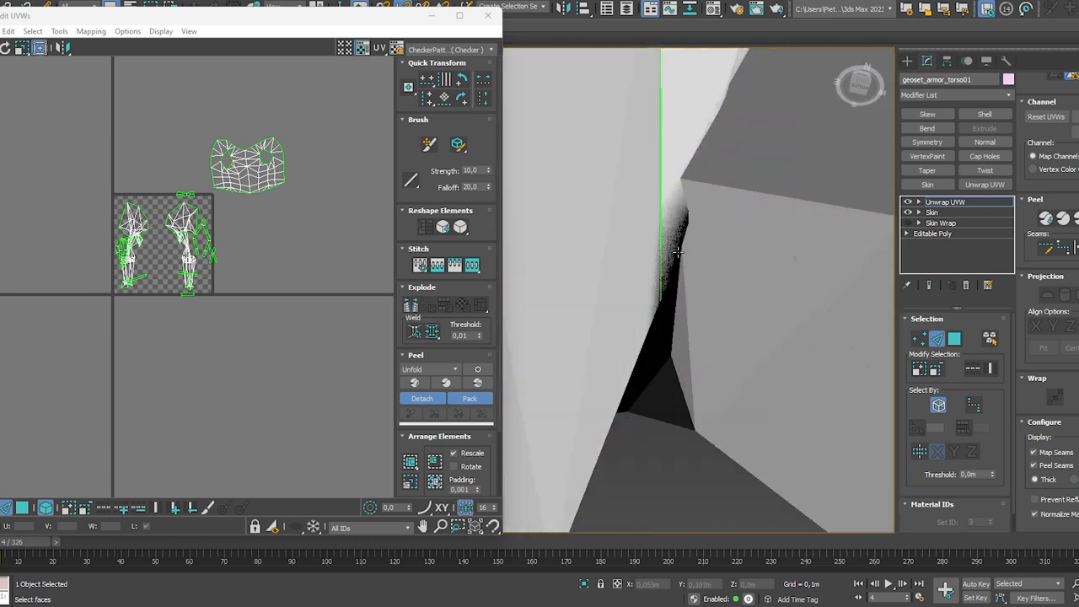
mouse_move(677, 251)
middle_mouse_down("alt")
mouse_move(674, 261)
mouse_move(705, 190)
middle_mouse_up("alt")
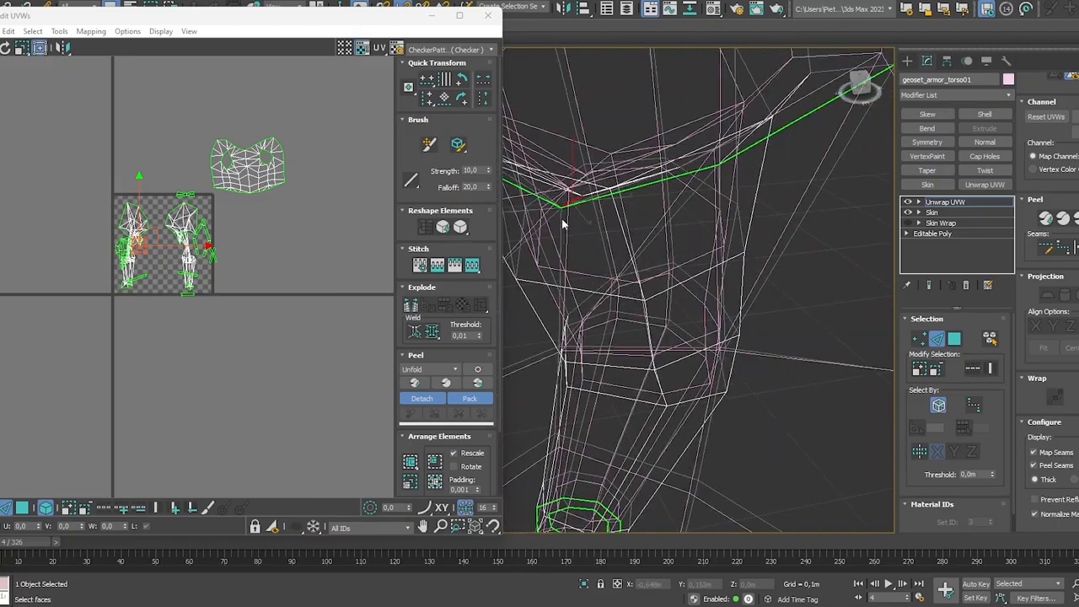
middle_click_drag(630, 244, 514, 147, "alt")
scroll(590, 210, "up", 3)
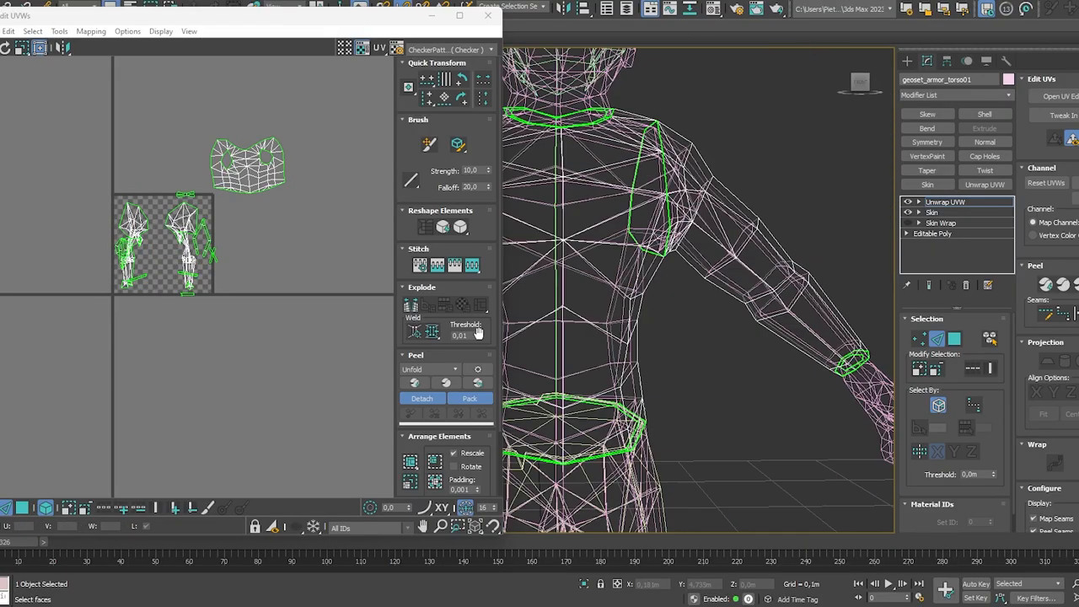
scroll(652, 252, "up", 3)
scroll(640, 253, "up", 3)
scroll(590, 261, "up", 2)
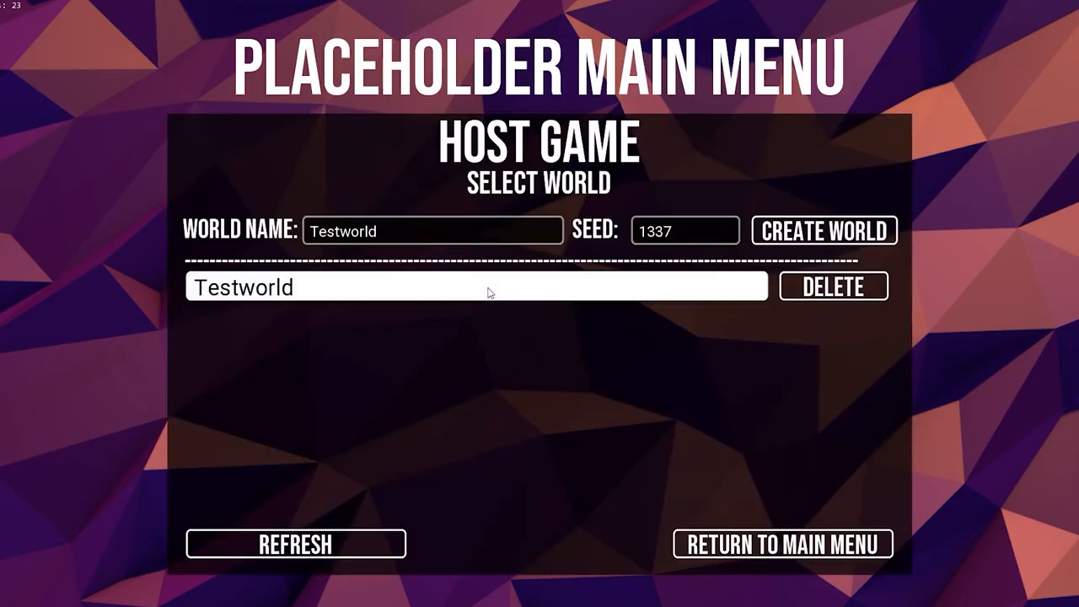
Step: Leave Host Game for the main menu, start Create New Profile and cycle the hair colour
left_click(791, 552)
left_click(712, 327)
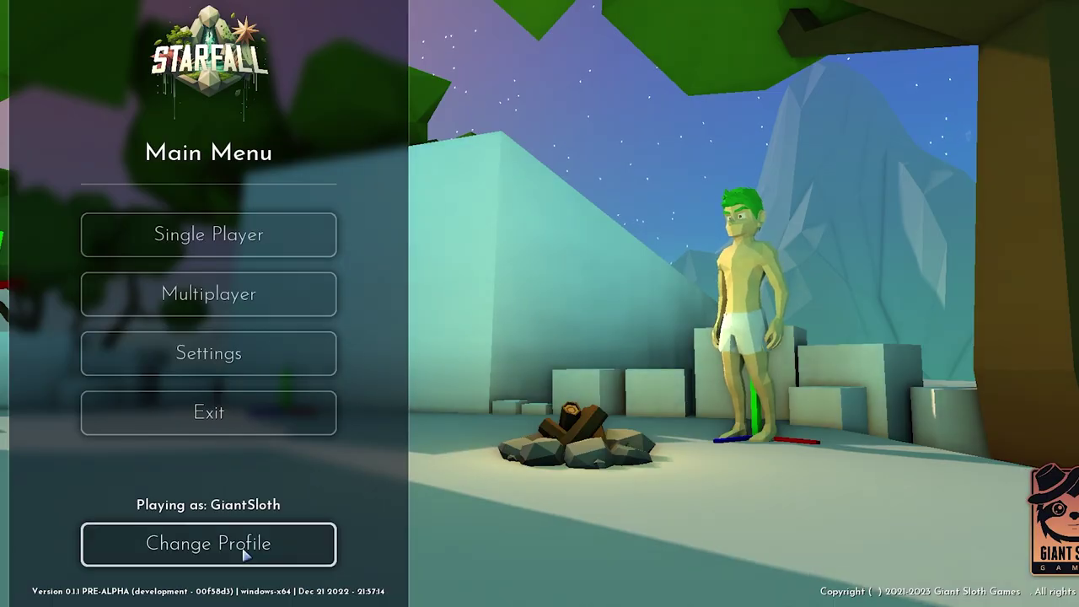
left_click(245, 552)
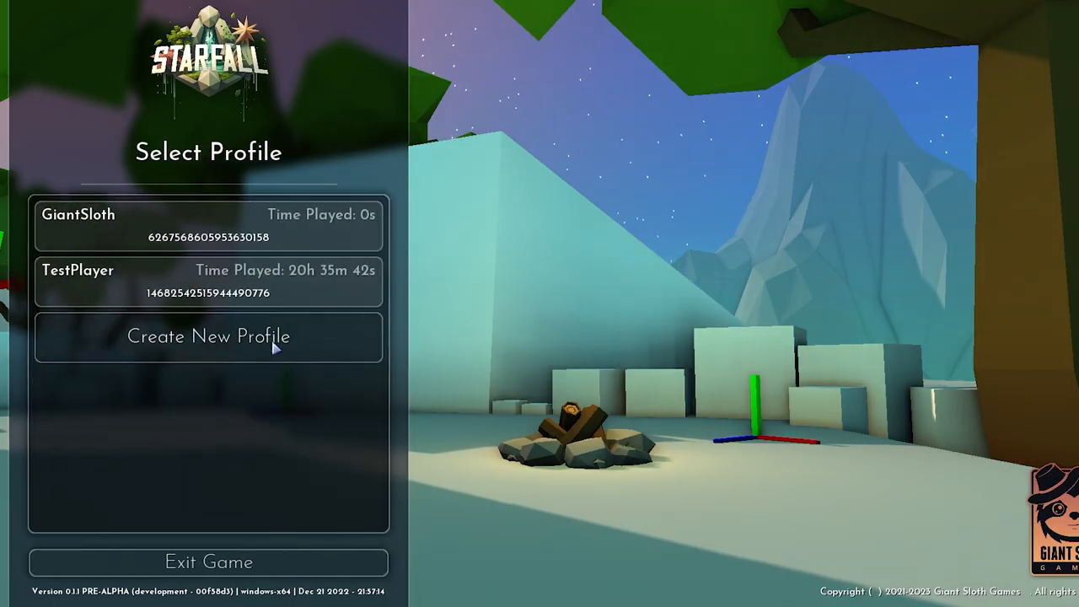
left_click(274, 339)
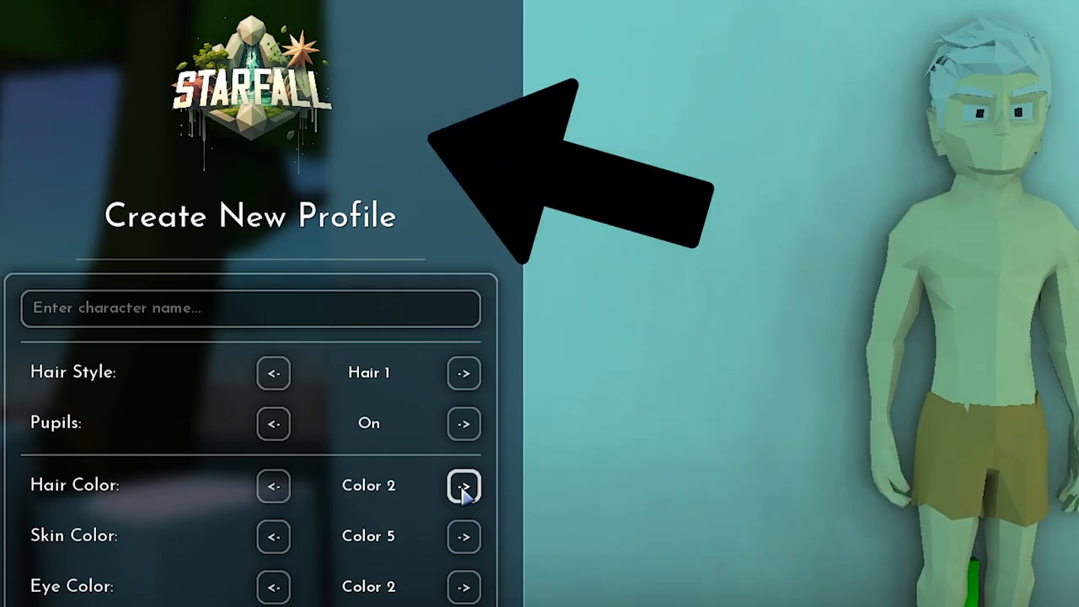
left_click(464, 486)
left_click(463, 486)
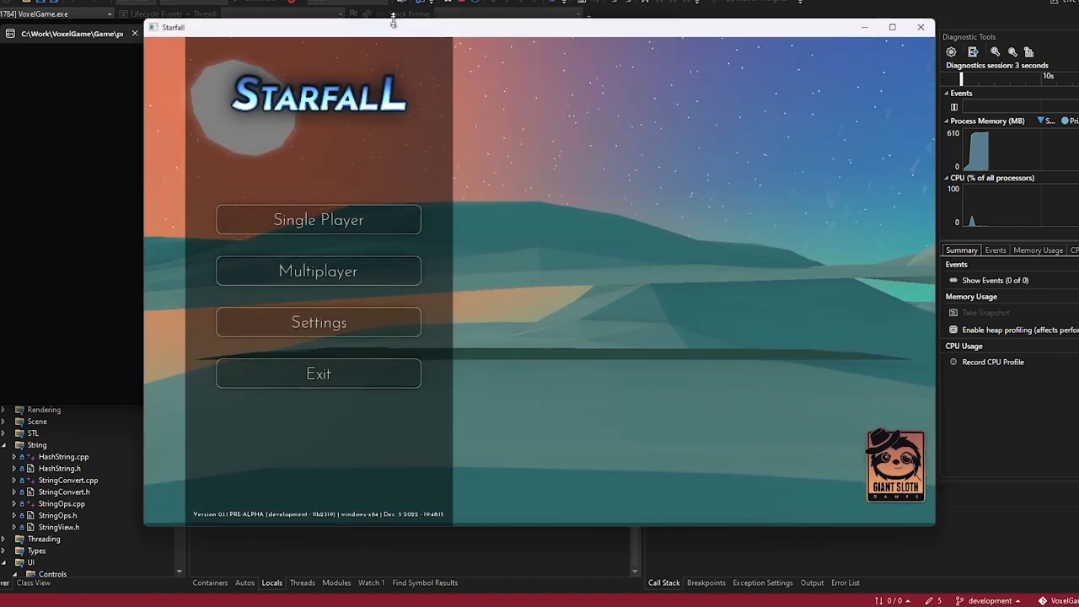
Step: Shorten the window and fly the camera through the menu scene toward the placed human_male
left_click_drag(393, 26, 397, 141)
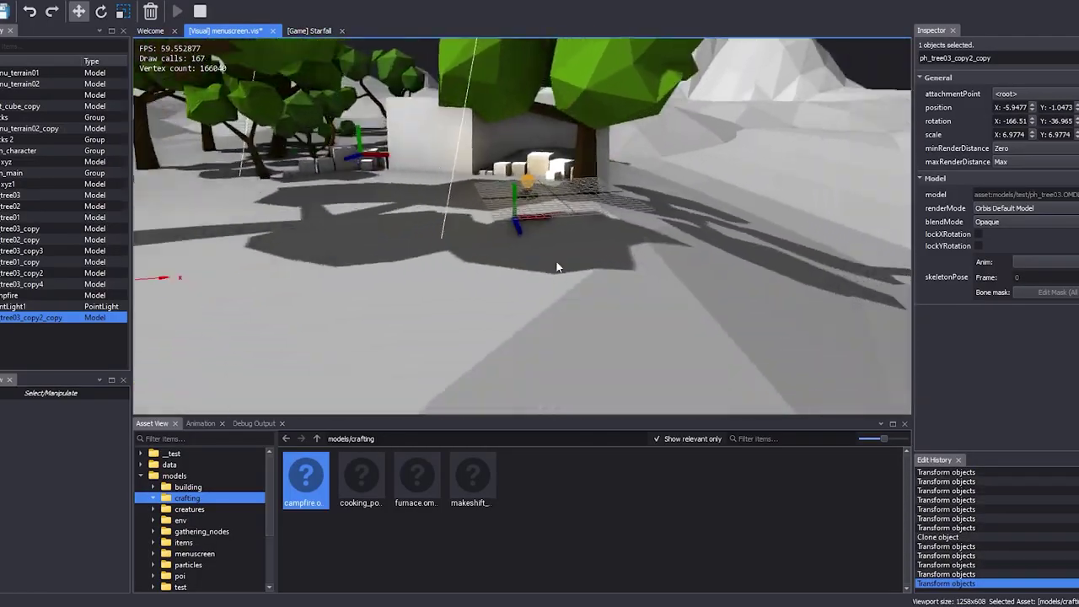
right_click_drag(557, 267, 421, 253)
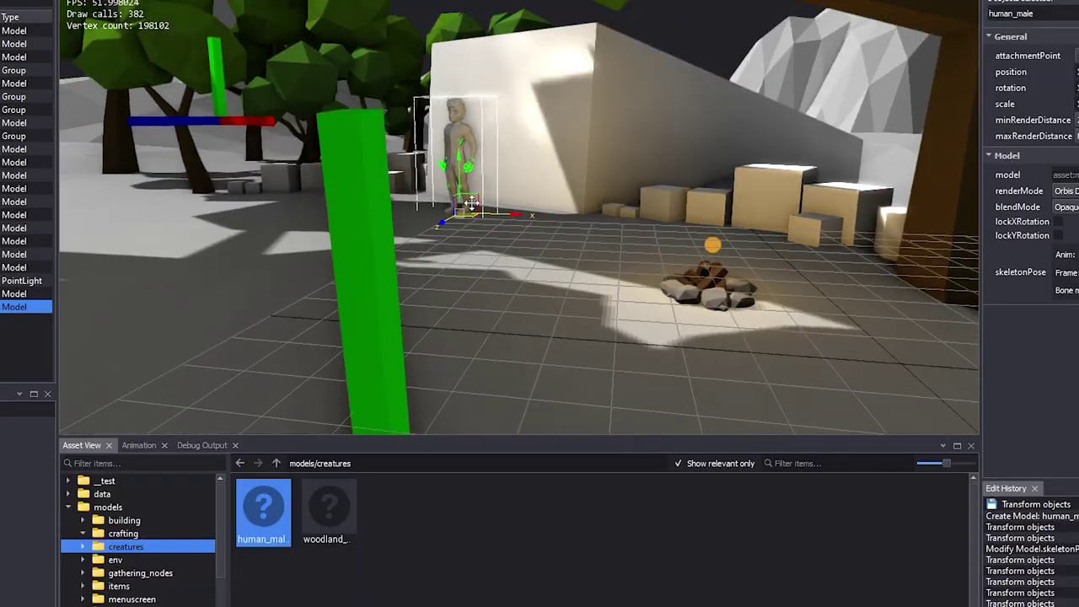
right_click_drag(472, 203, 540, 158)
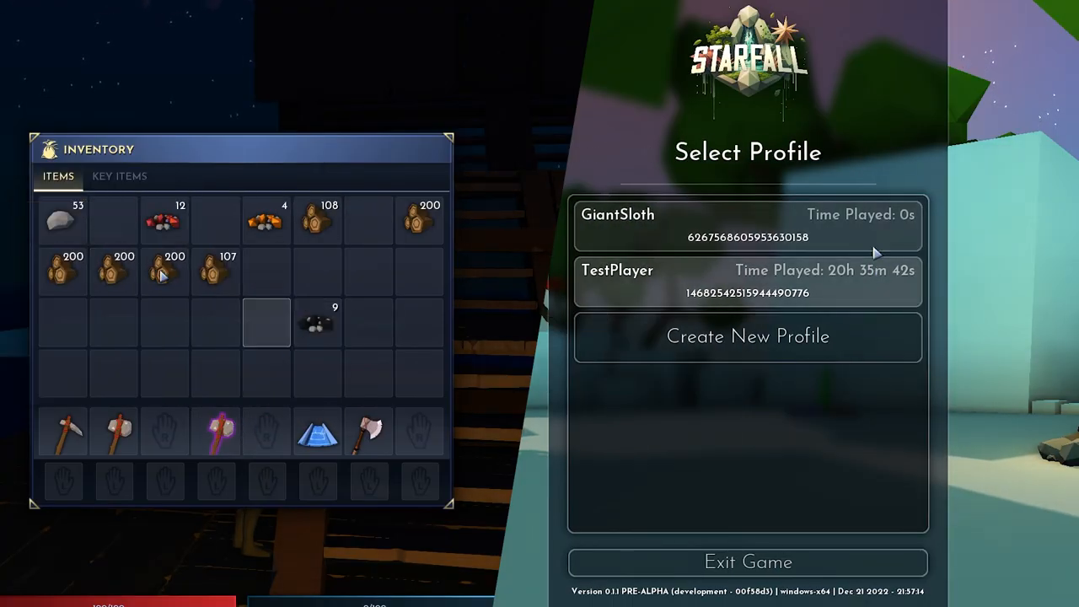
Step: Switch between the GiantSloth and TestPlayer profiles several times from the Select Profile list
left_click(885, 282)
left_click(741, 548)
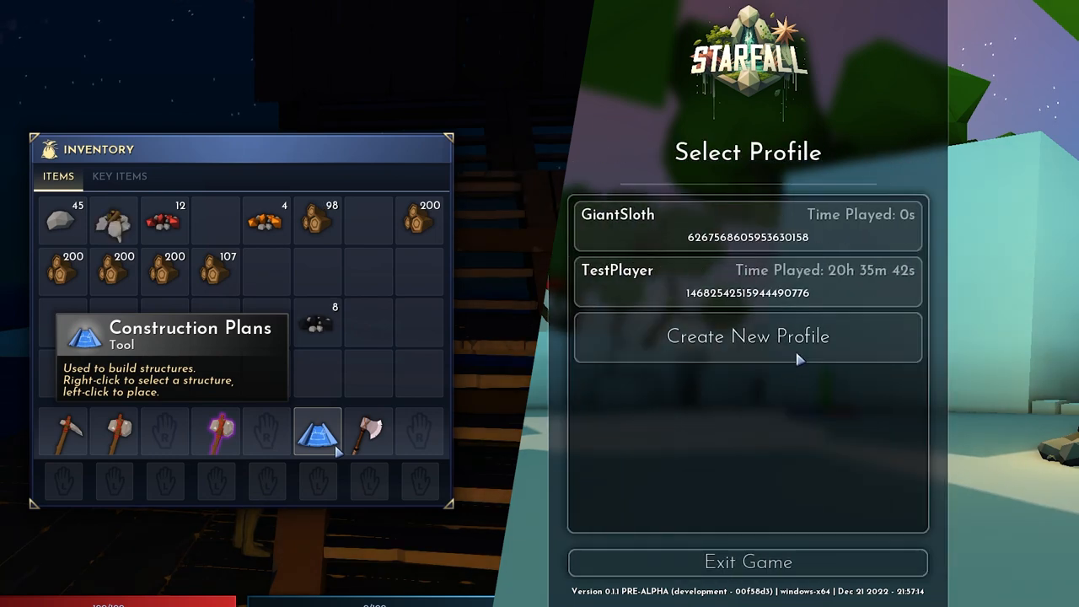
left_click(817, 217)
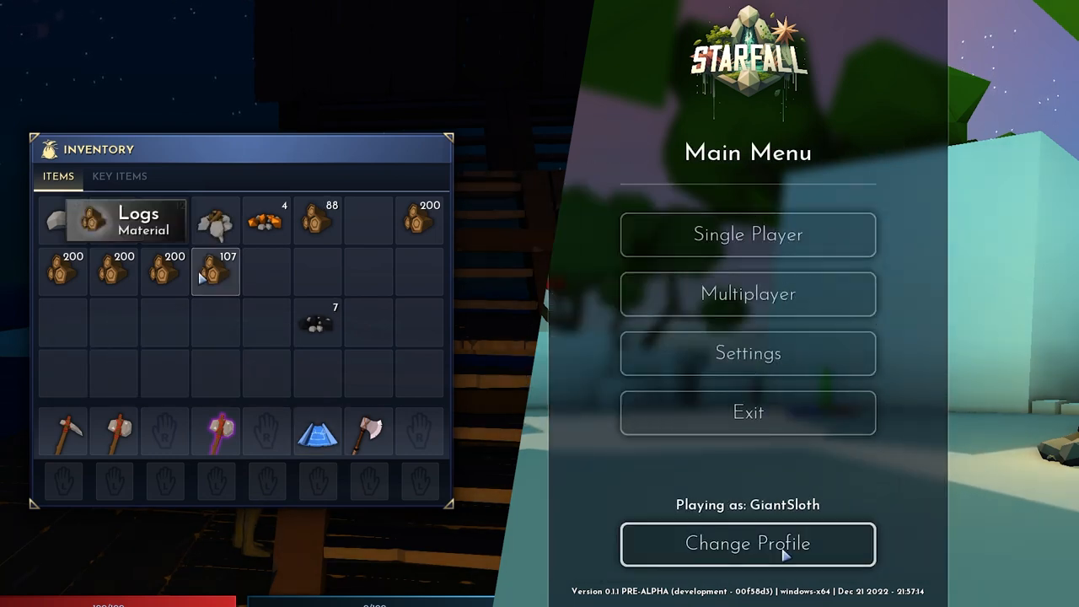
left_click(784, 552)
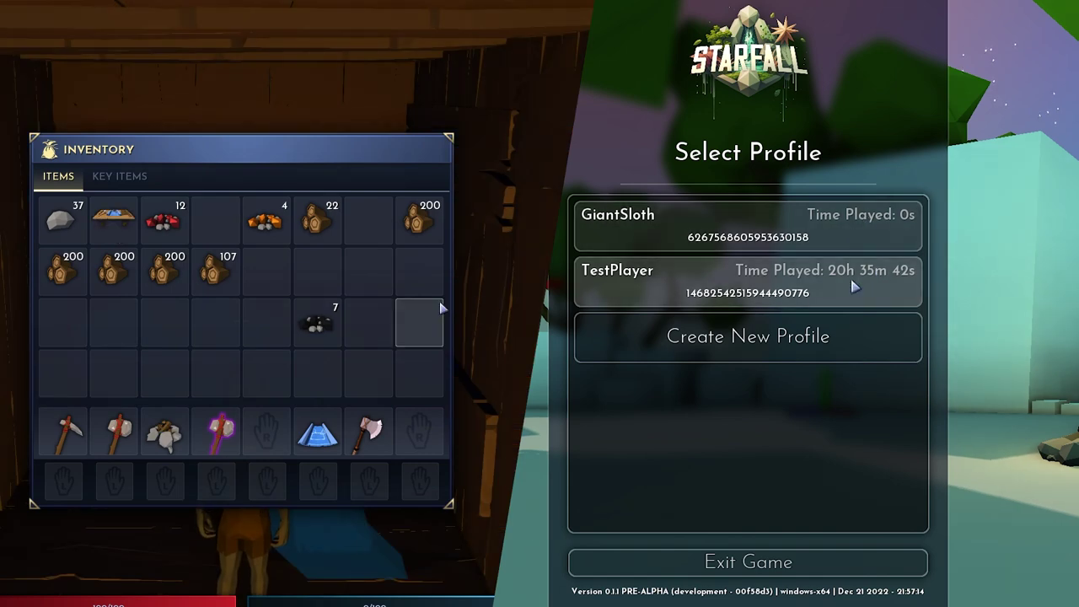
left_click(853, 287)
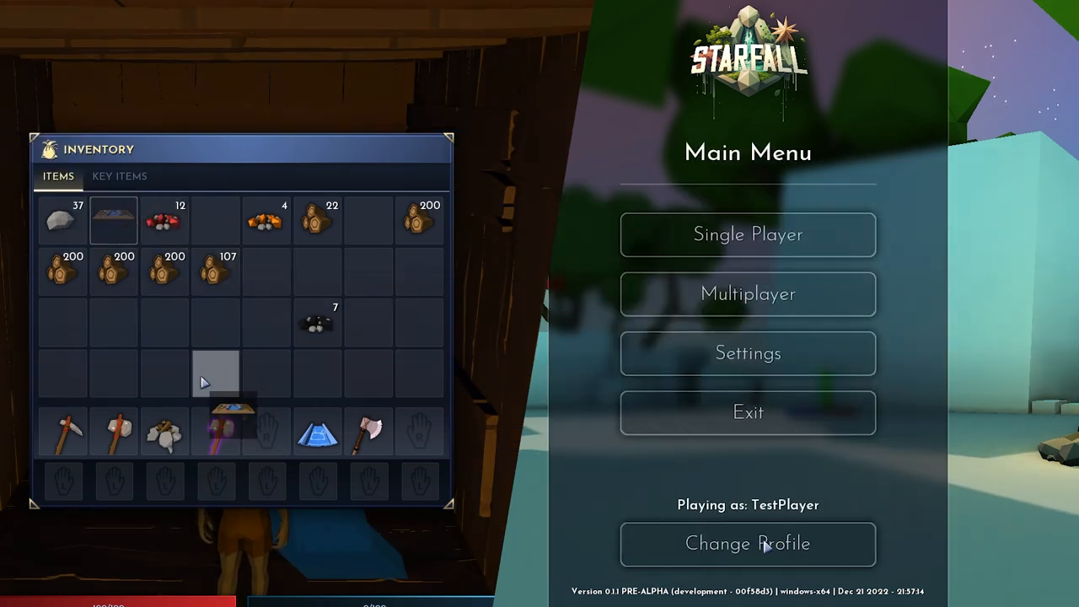
left_click(753, 544)
left_click(619, 237)
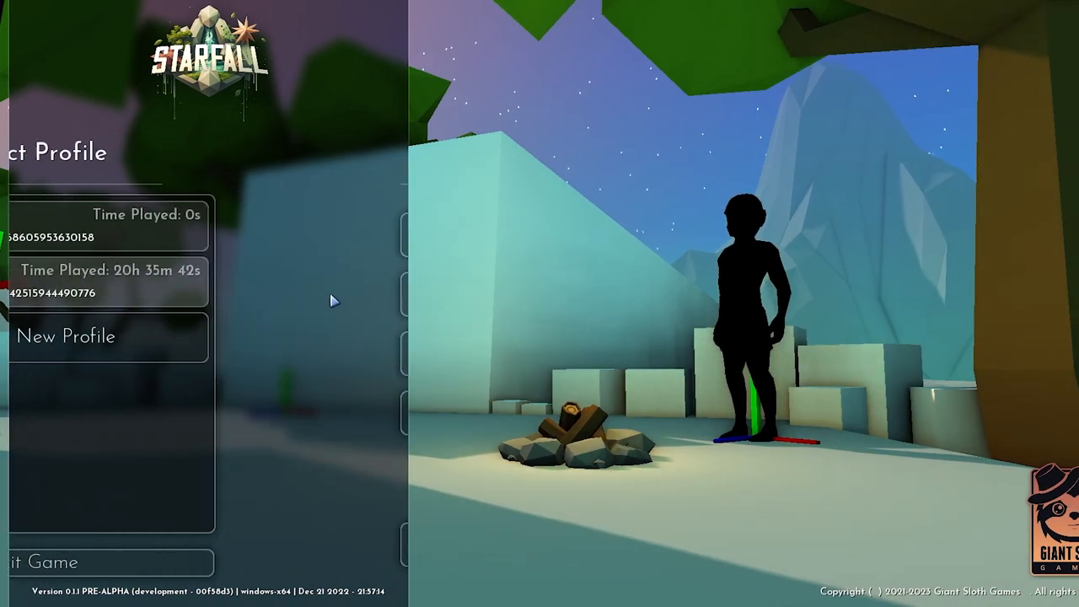
Step: Reopen Select Profile, choose GiantSloth, then return to the profile list
left_click(330, 511)
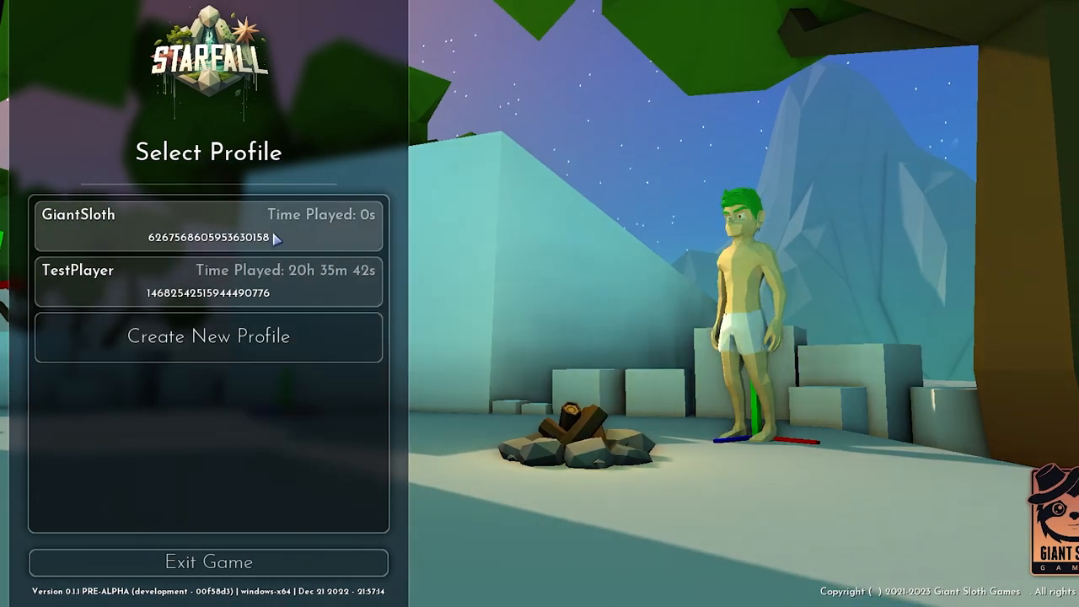
left_click(275, 238)
left_click(245, 552)
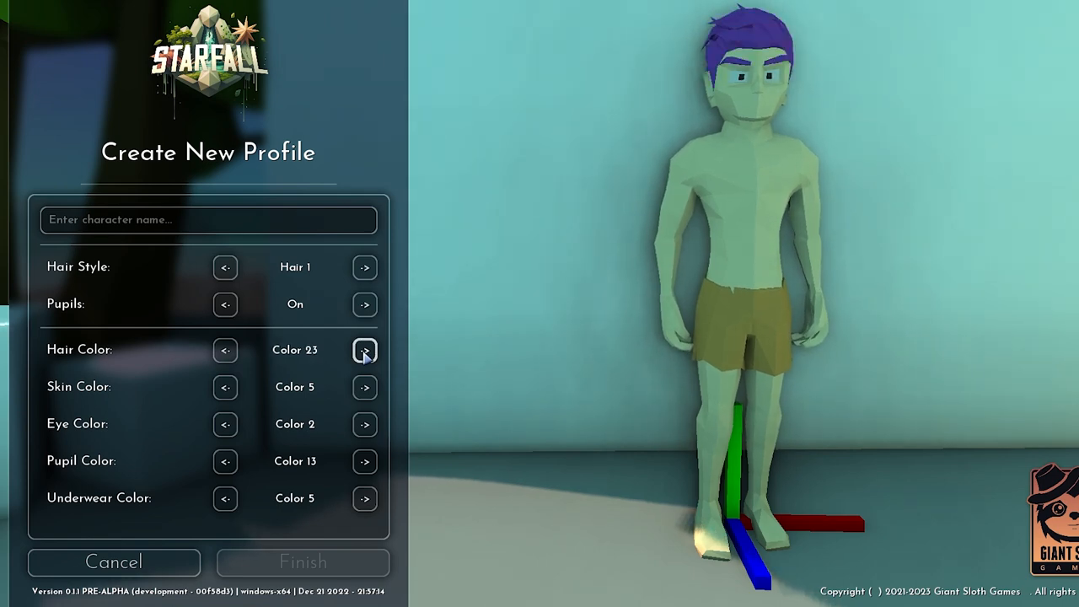
Step: In Create New Profile, cycle hair colour to Color 4 and try two skin colours
double_click(364, 350)
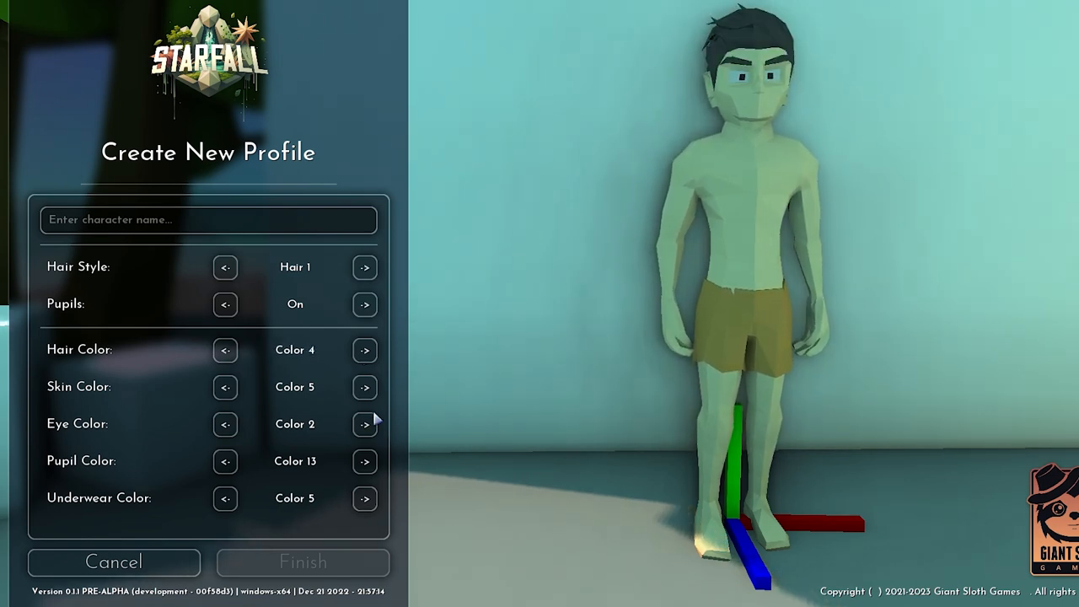
left_click(364, 386)
left_click(364, 386)
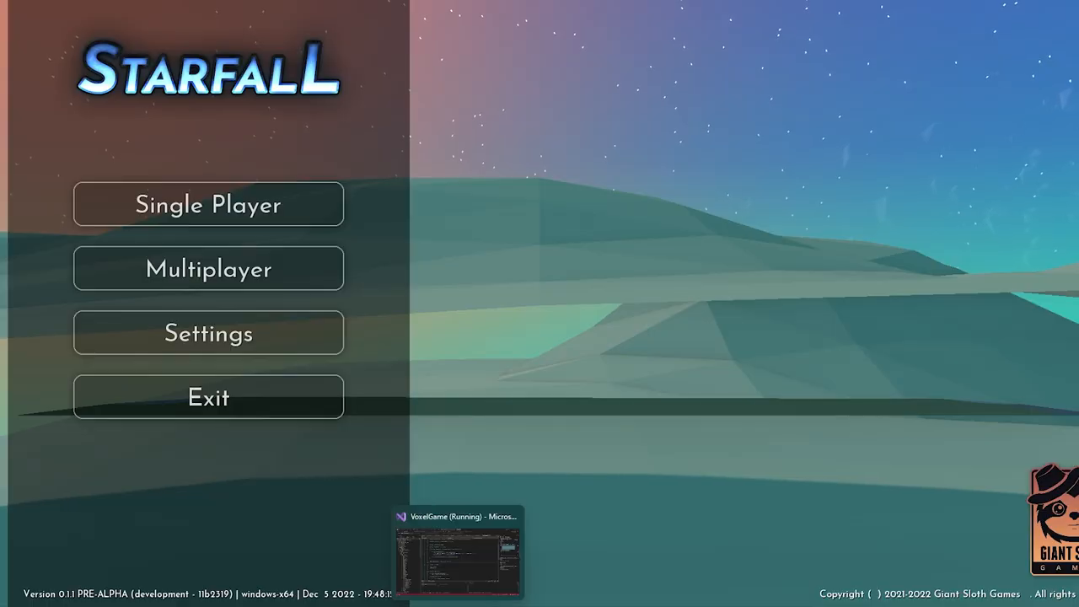
Step: Set padding-right of #layout-mainbuttons in mainmenu.oss to 100 and launch the game build
left_click(457, 552)
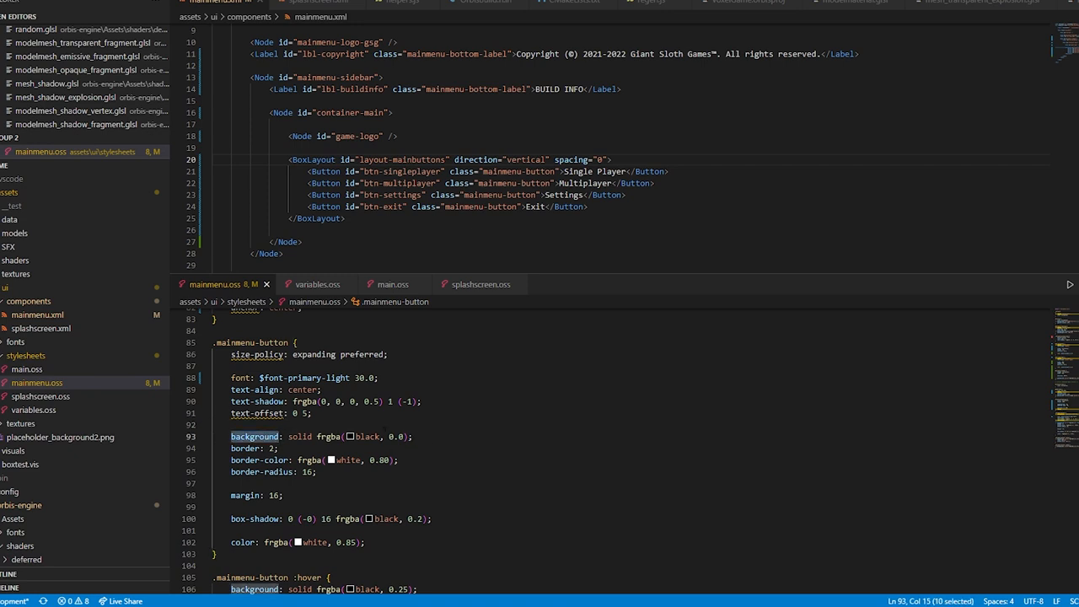
scroll(307, 450, "down", 1)
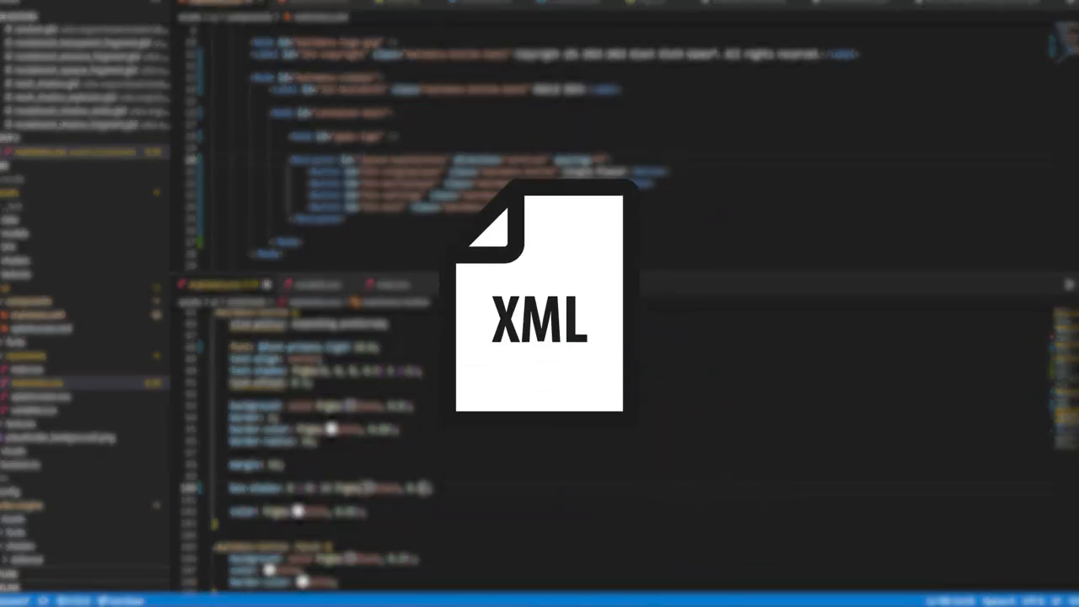
scroll(306, 451, "down", 1)
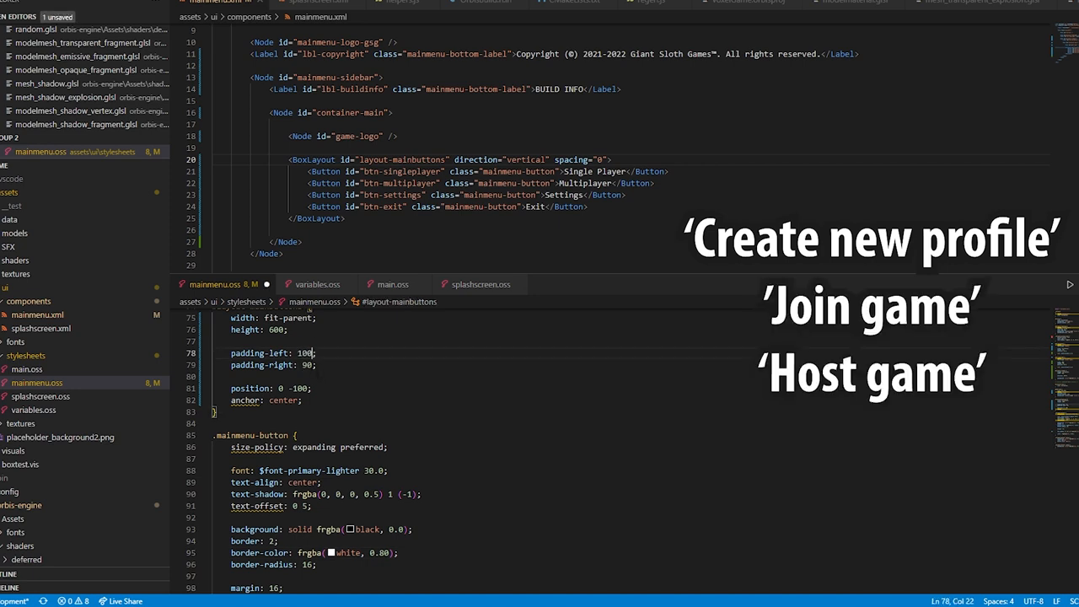
type("10")
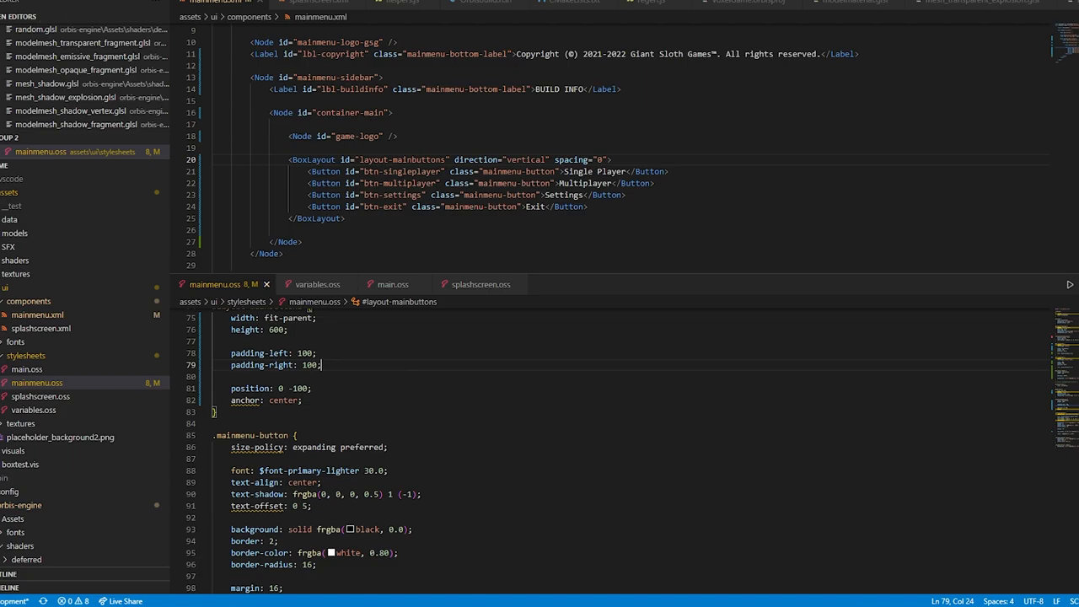
key("alt+Tab")
left_click(284, 4)
left_click_drag(573, 272, 573, 269)
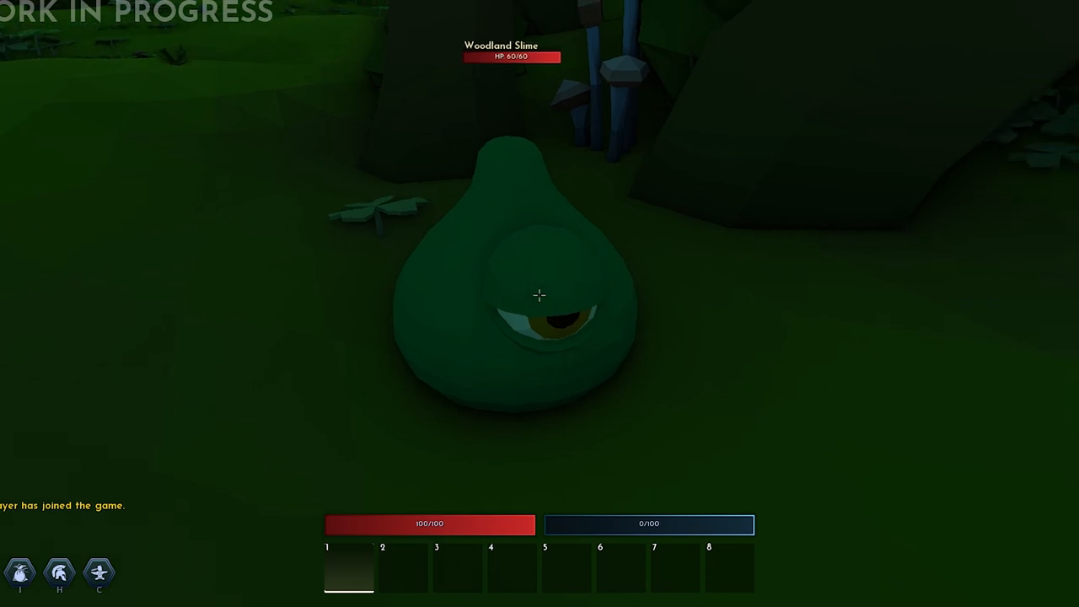
Step: Equip the Noob Destroyer 9000 from the inventory and attack the Woodland Slime
key("i")
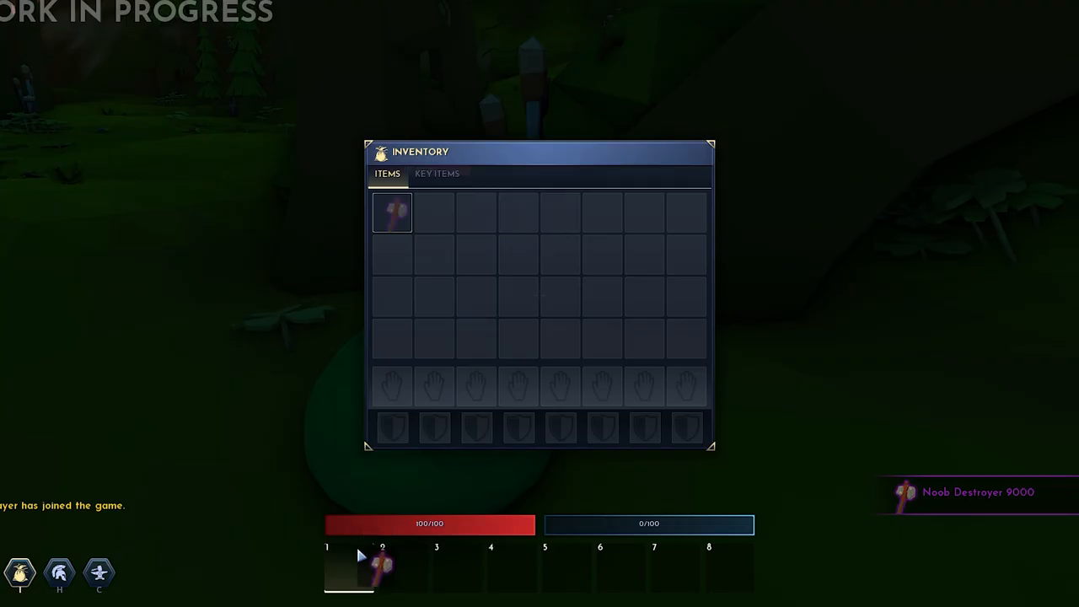
key("i")
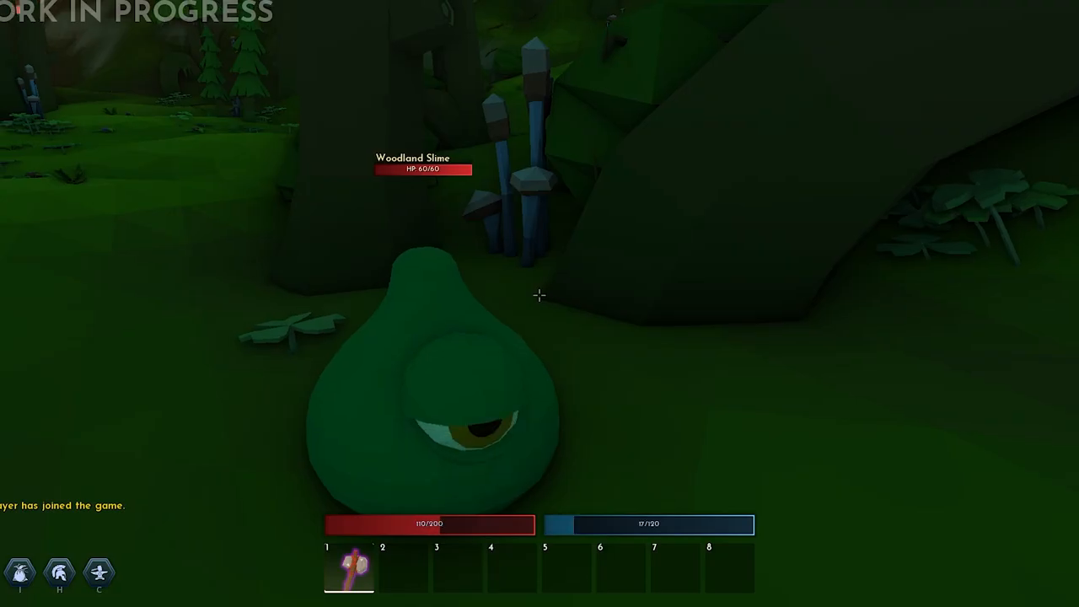
left_click(539, 295)
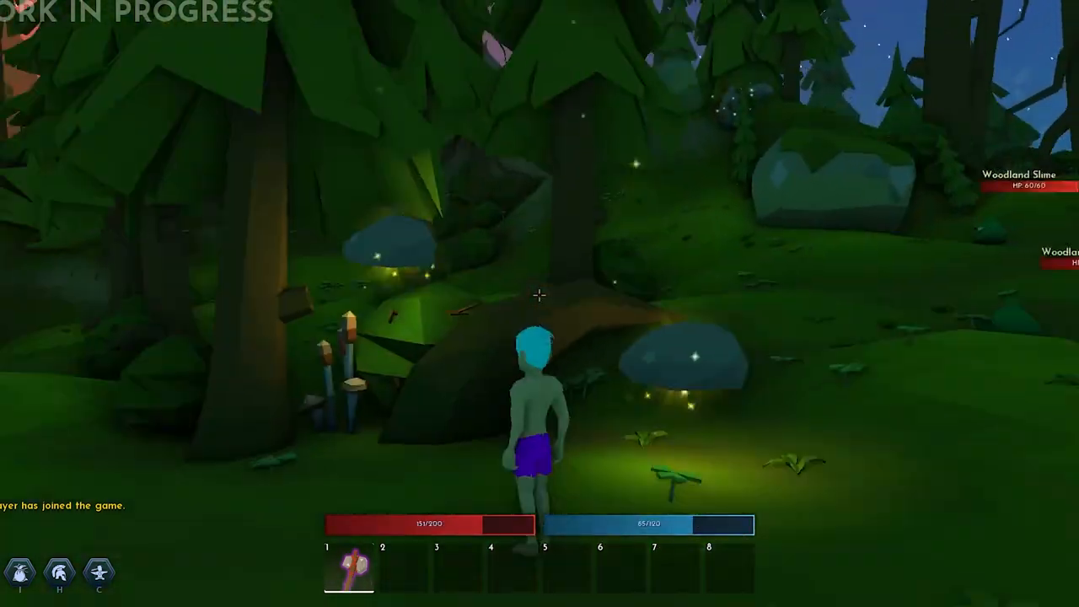